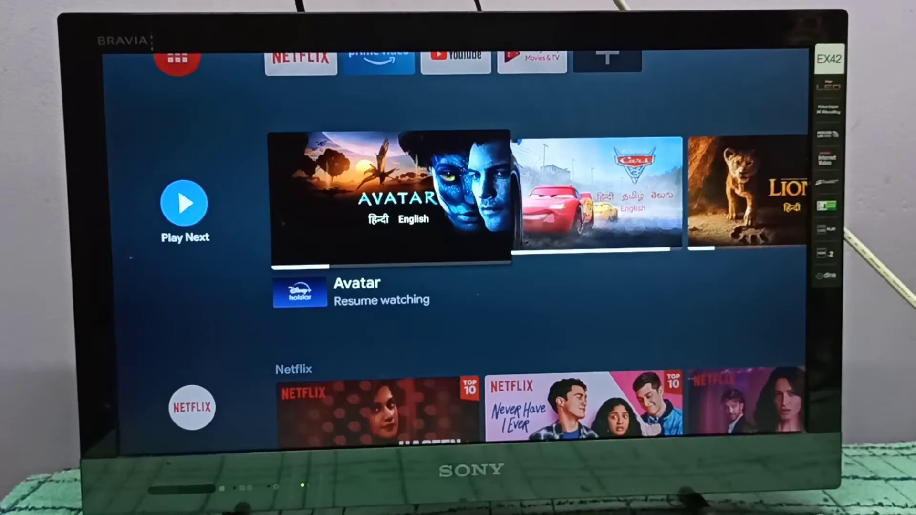
# Step: Move up to the top row of the home screen and focus the Settings gear
pyautogui.press('Up')
pyautogui.press('Up')
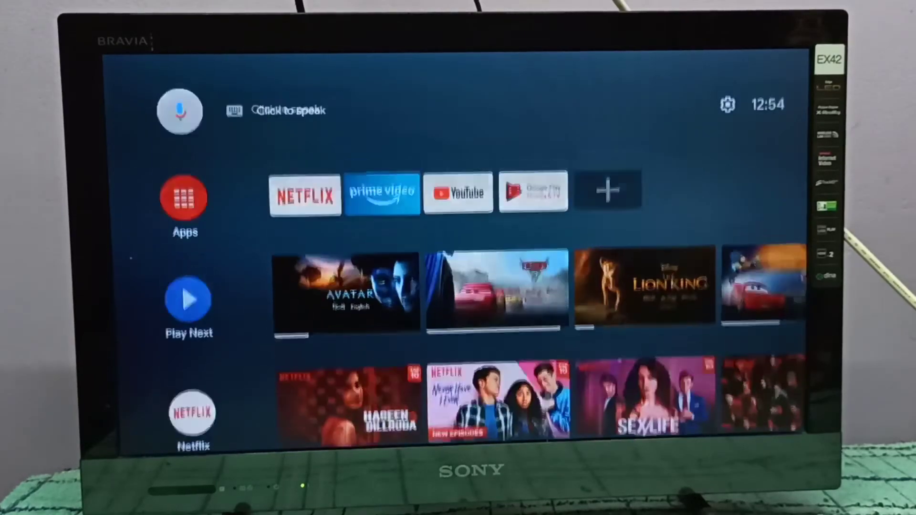
pyautogui.press('Right')
pyautogui.press('Right')
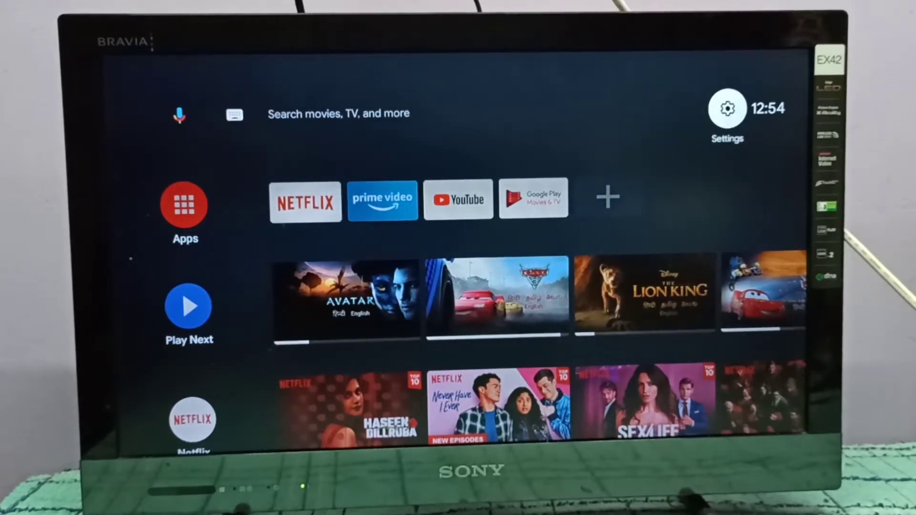
# Step: Open Settings > Network & Internet and highlight the connected bsnl1 network
pyautogui.press('Return')
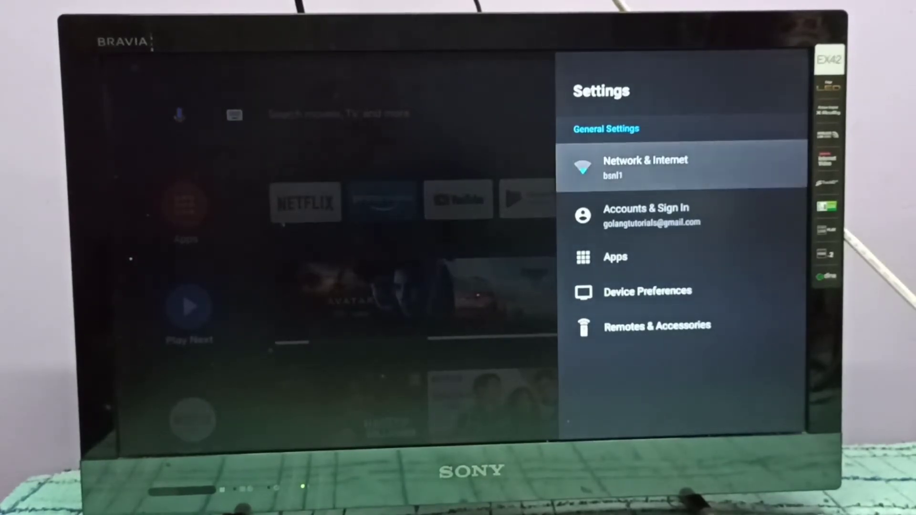
pyautogui.press('Return')
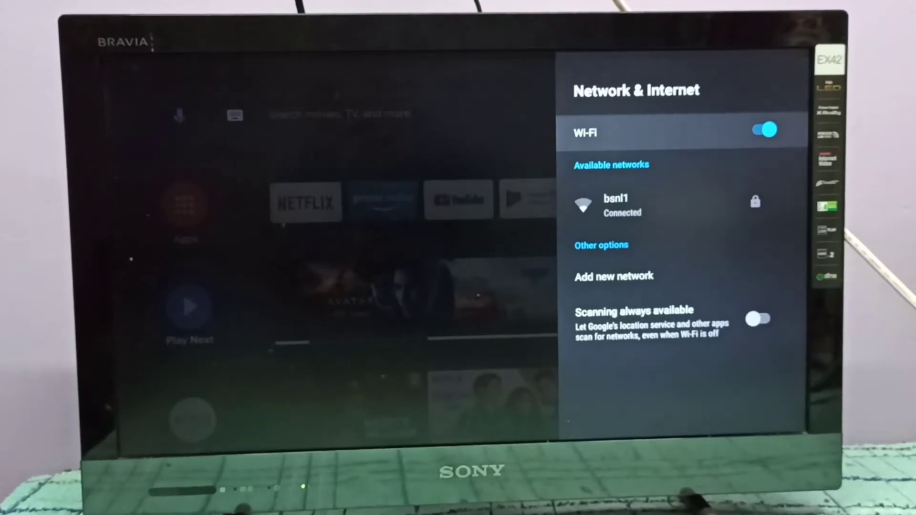
pyautogui.press('Down')
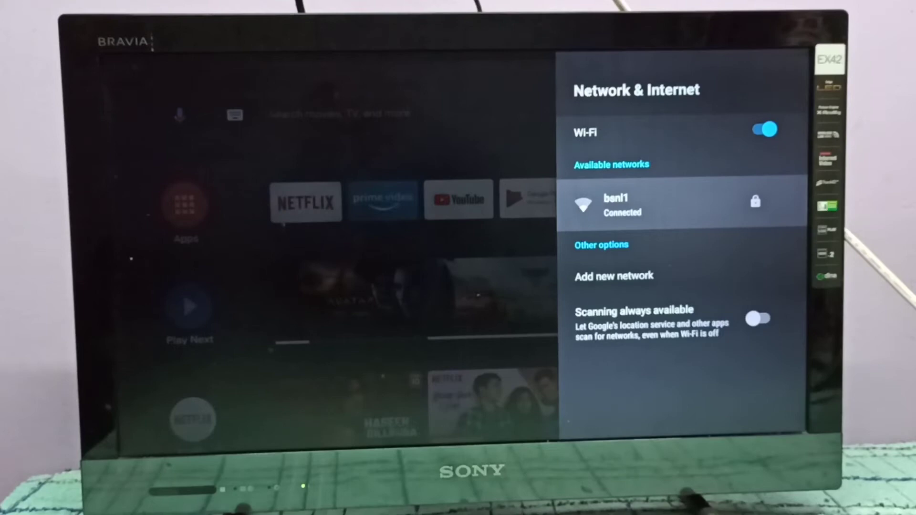
# Step: Open bsnl1's details and choose Forget network
pyautogui.press('Return')
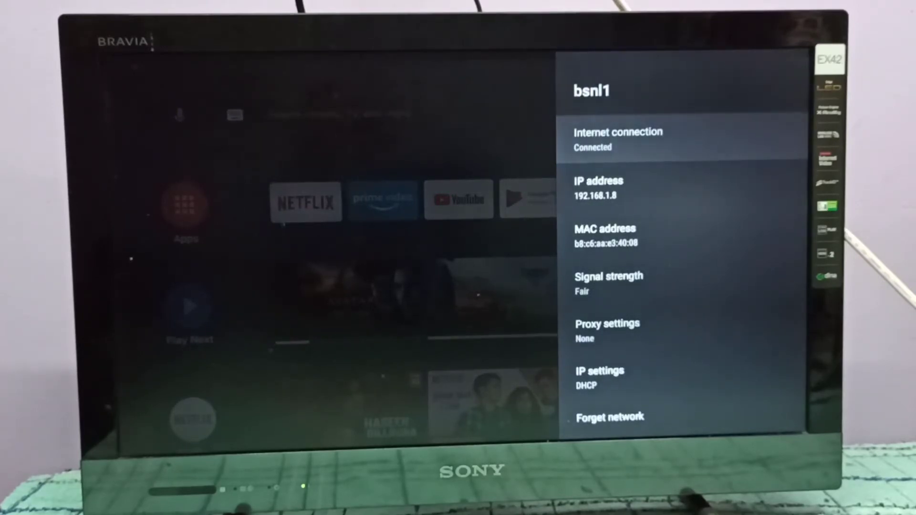
pyautogui.press('Down')
pyautogui.press('Down')
pyautogui.press('Down')
pyautogui.press('Down')
pyautogui.press('Down')
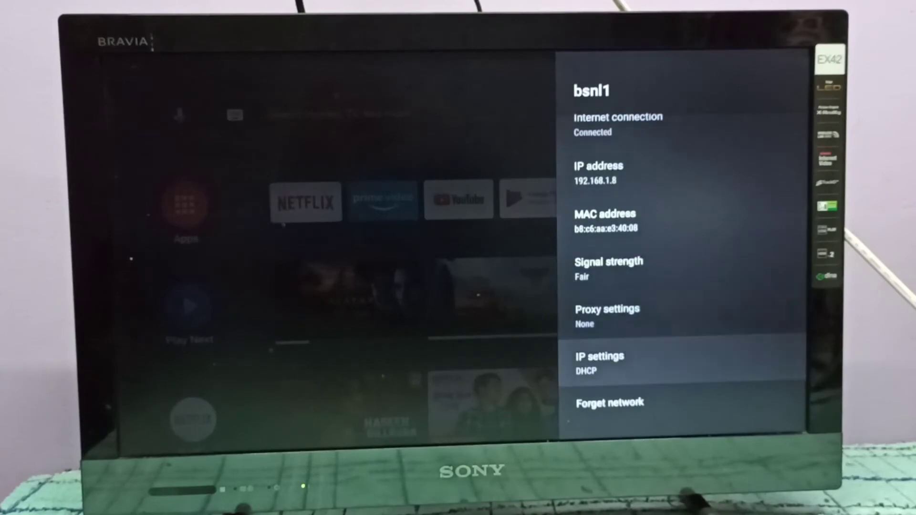
pyautogui.press('Down')
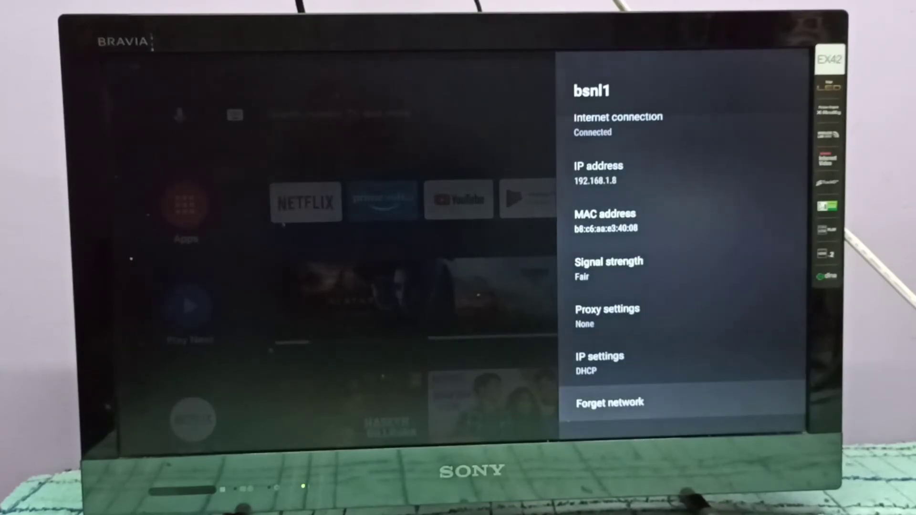
pyautogui.press('Return')
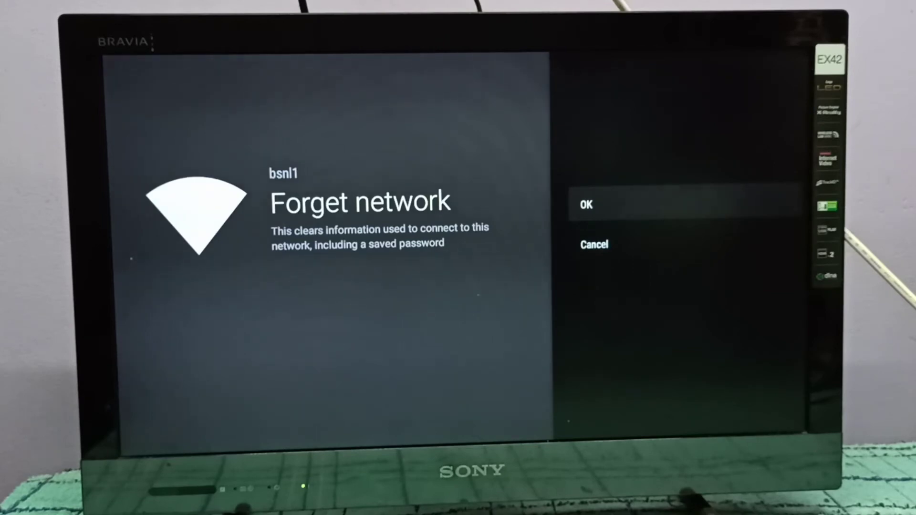
# Step: Confirm forgetting bsnl1 and go back to the Network & Internet list
pyautogui.press('Return')
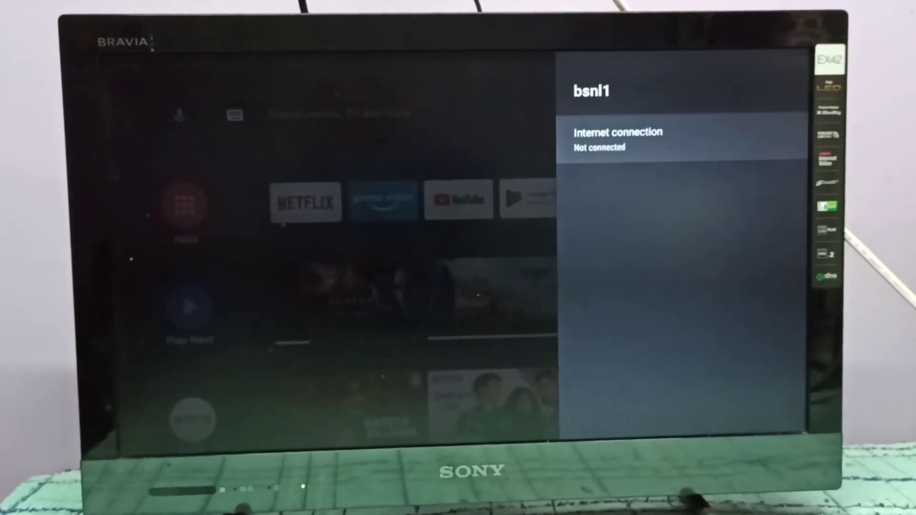
pyautogui.press('Escape')
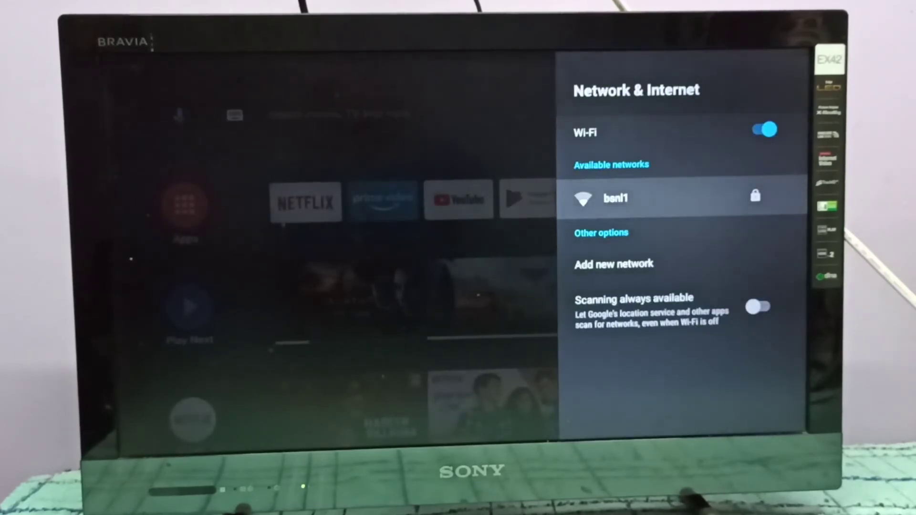
# Step: Select bsnl1, submit the re-entered Wi-Fi password, and start connecting
pyautogui.press('Return')
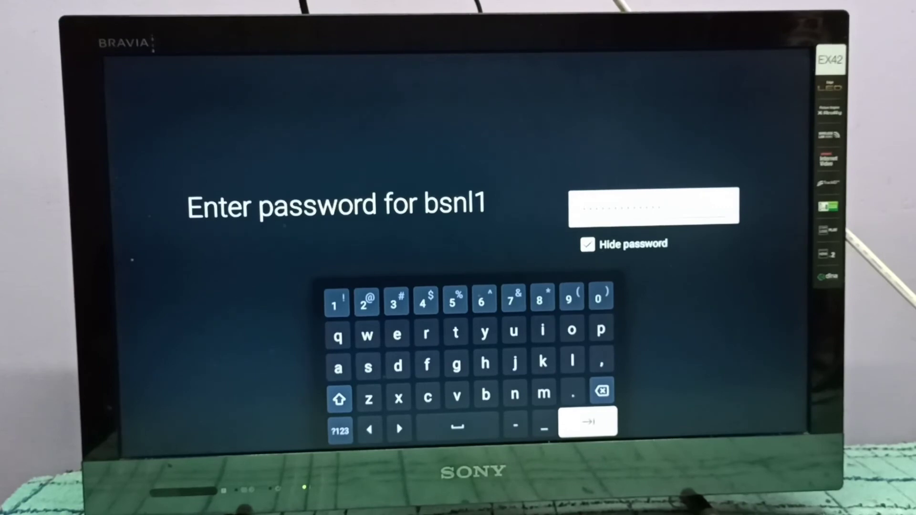
pyautogui.press('Return')
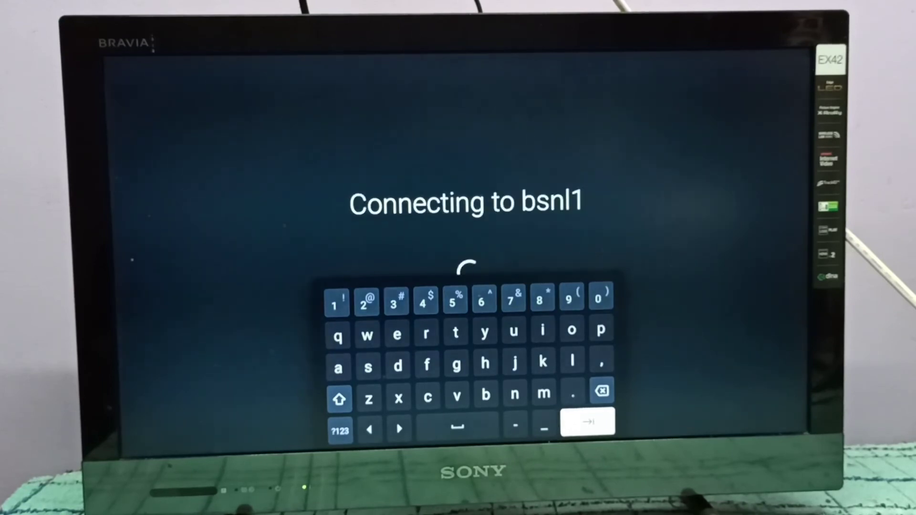